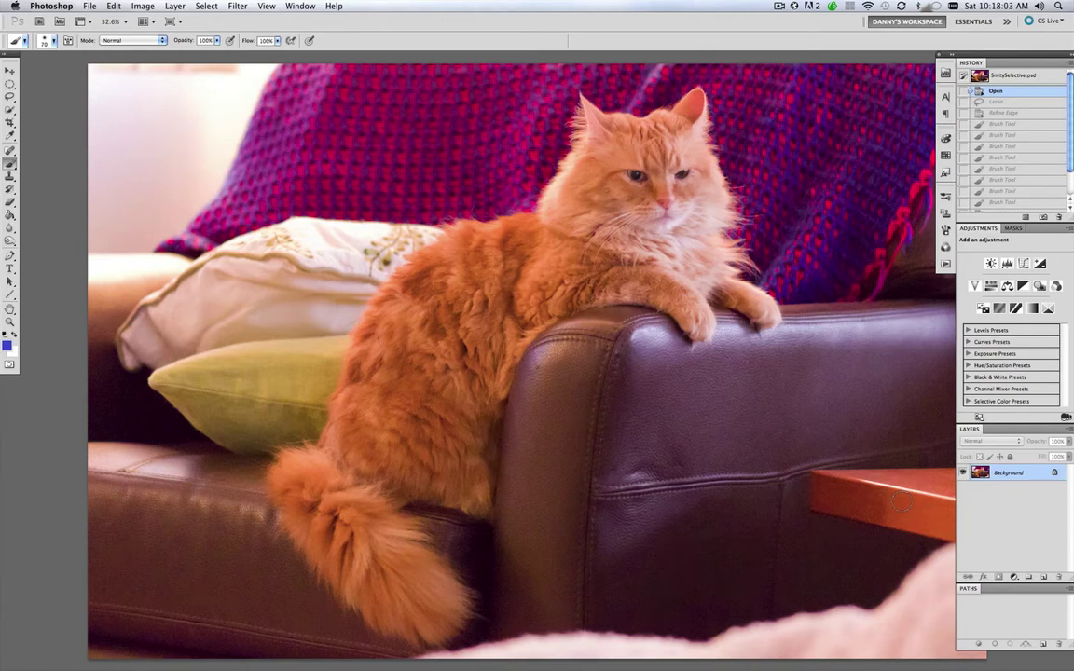
# Step: Switch from the Brush tool to the Lasso tool with the L shortcut
pyautogui.press('l')
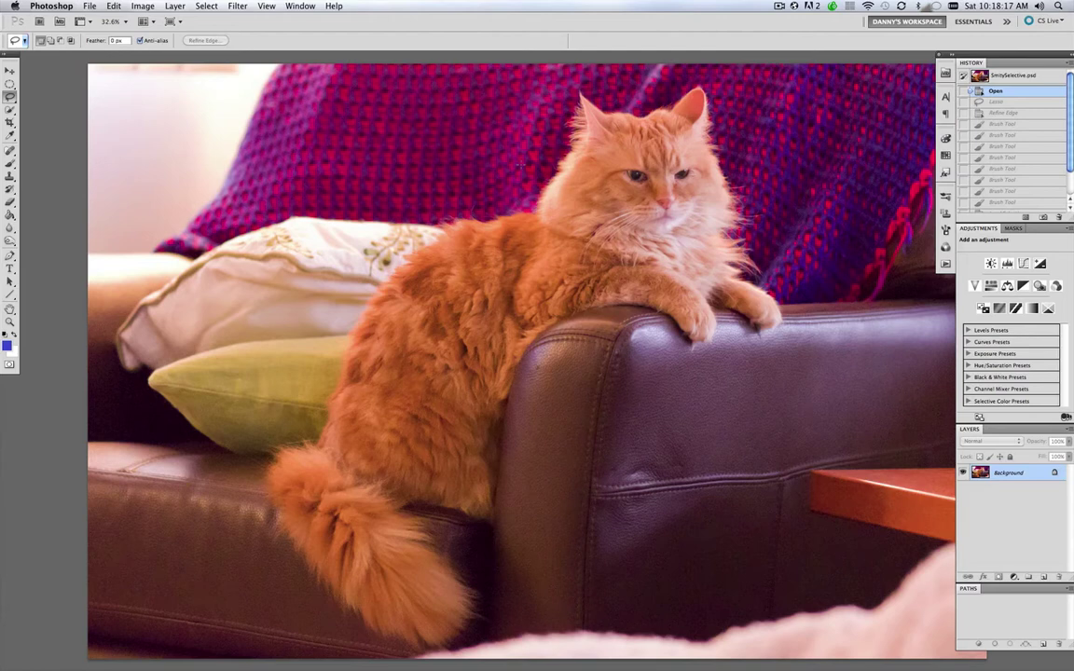
# Step: Trace a loose lasso outline over the cat's head, paw, sofa-arm edge and back, closing it
pyautogui.click(470, 369)
pyautogui.moveTo(533, 198)
pyautogui.mouseDown()
pyautogui.moveTo(577, 87)
pyautogui.moveTo(528, 84)
pyautogui.moveTo(574, 98)
pyautogui.mouseUp()
pyautogui.moveTo(655, 105); pyautogui.dragTo(670, 93)
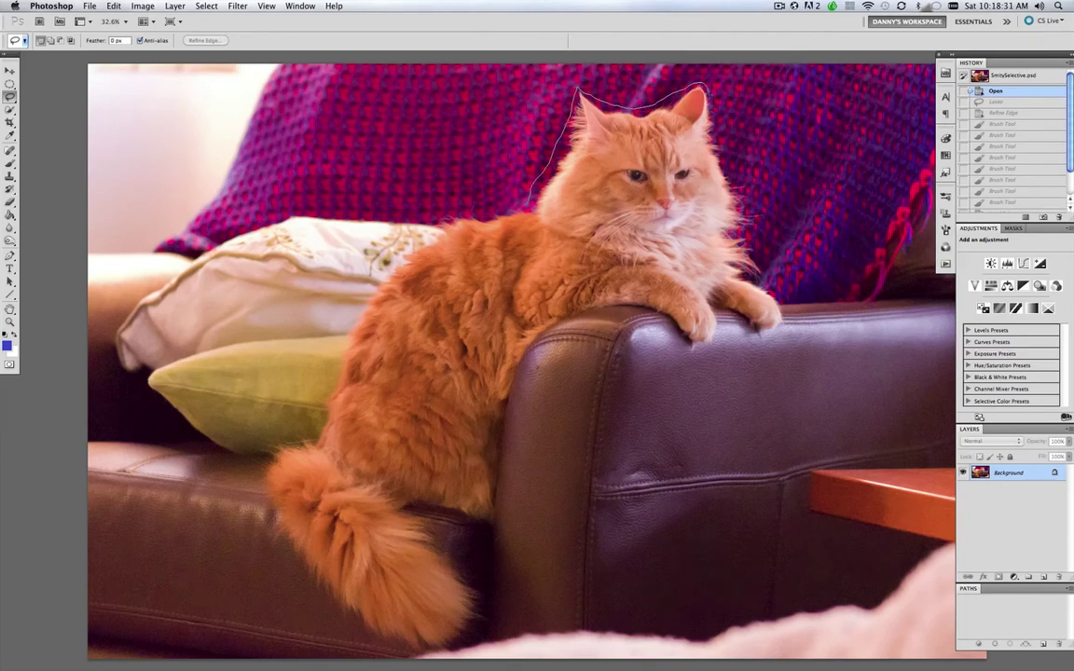
pyautogui.moveTo(712, 119); pyautogui.dragTo(737, 183)
pyautogui.moveTo(750, 240); pyautogui.dragTo(761, 263)
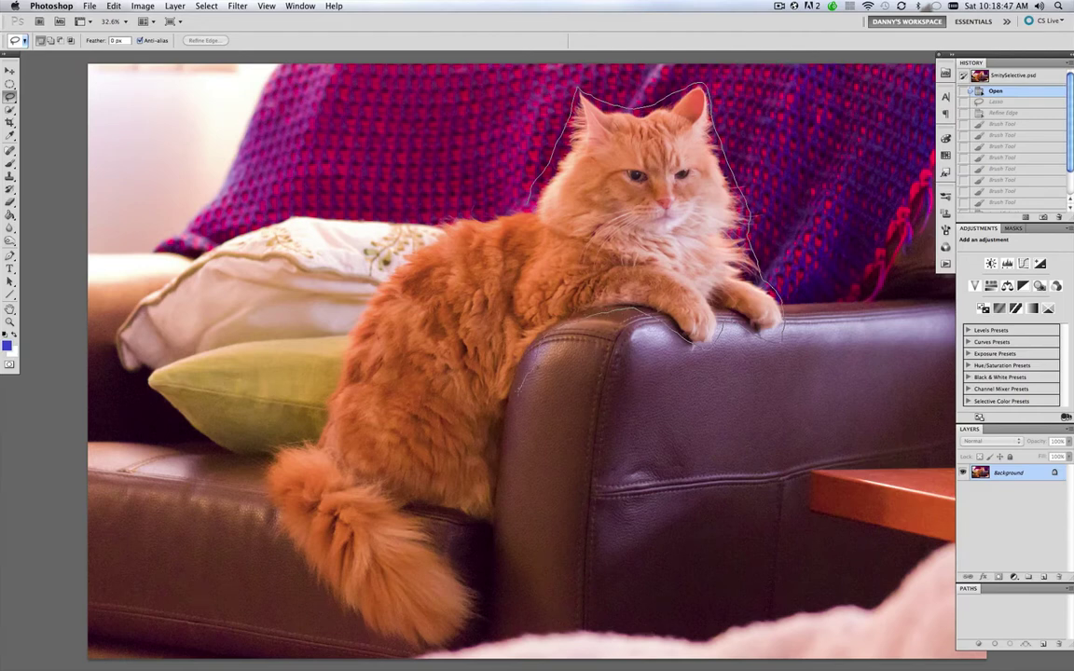
pyautogui.moveTo(504, 427)
pyautogui.mouseDown()
pyautogui.moveTo(493, 522)
pyautogui.moveTo(432, 517)
pyautogui.moveTo(477, 593)
pyautogui.moveTo(478, 627)
pyautogui.moveTo(464, 637)
pyautogui.moveTo(384, 651)
pyautogui.moveTo(325, 607)
pyautogui.moveTo(278, 532)
pyautogui.mouseUp()
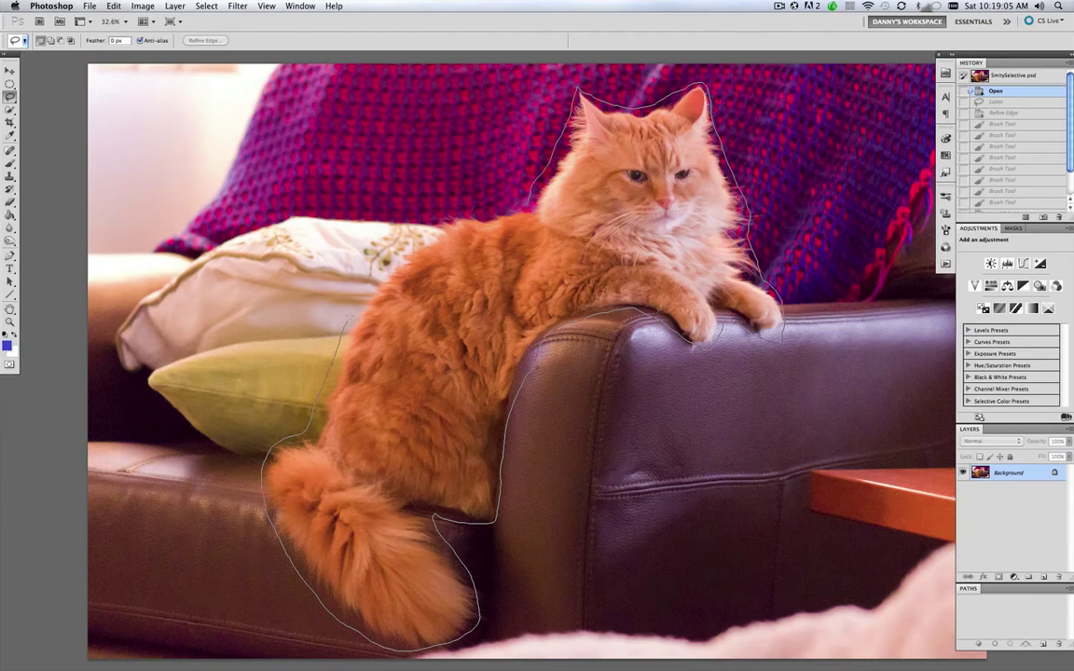
pyautogui.moveTo(386, 273); pyautogui.dragTo(440, 225)
pyautogui.moveTo(508, 207); pyautogui.dragTo(528, 201)
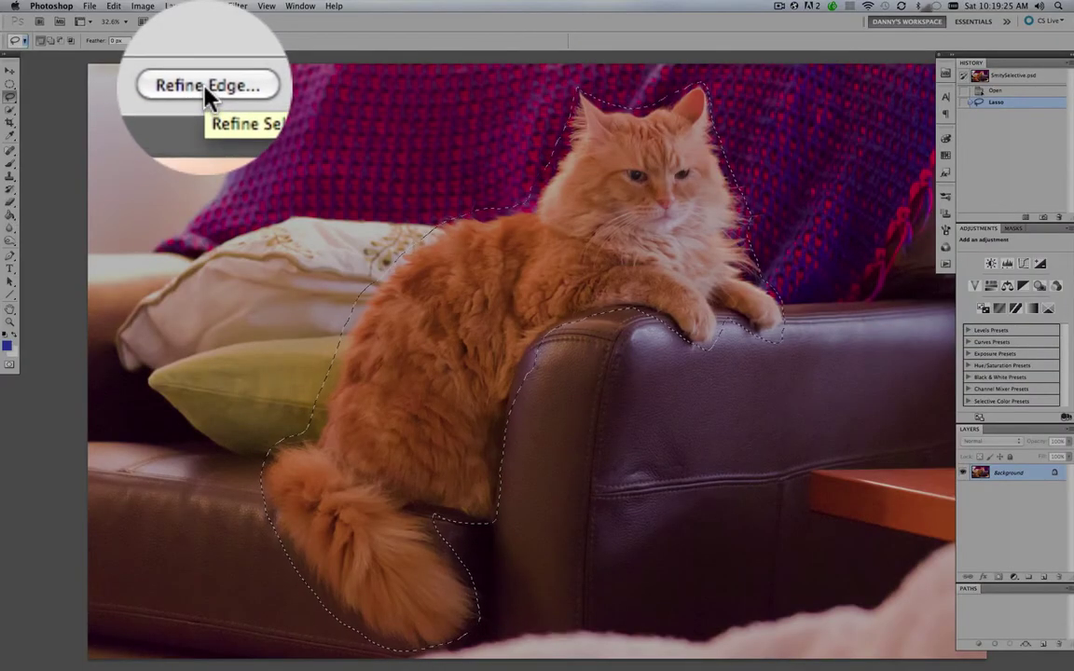
# Step: Open Refine Edge for the cat selection and expand its View preview mode list
pyautogui.click(187, 40)
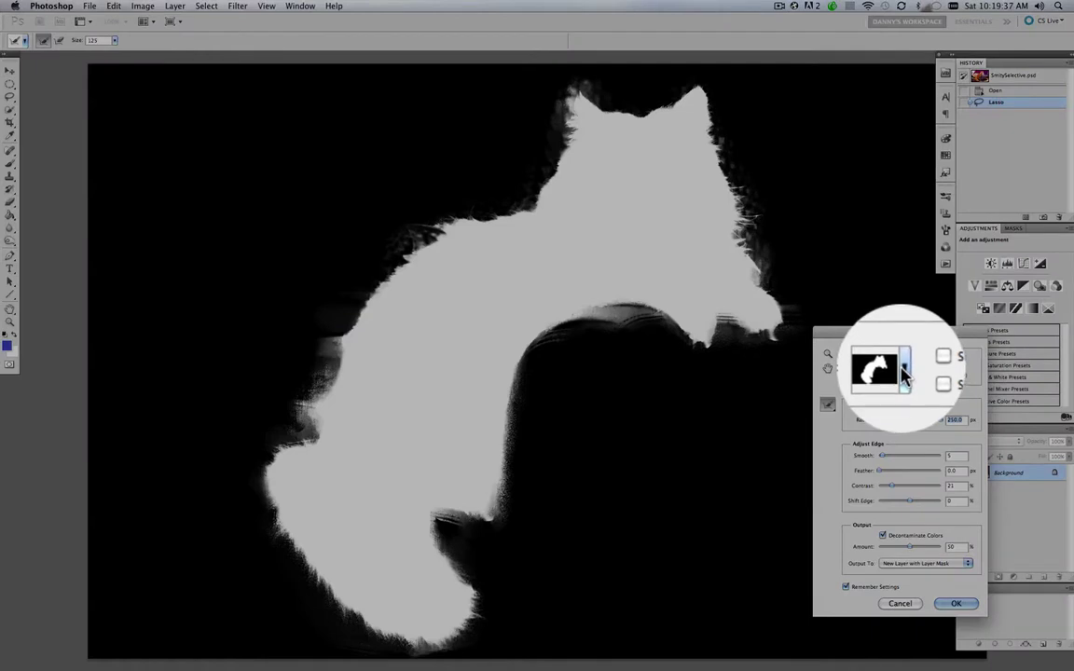
pyautogui.click(902, 373)
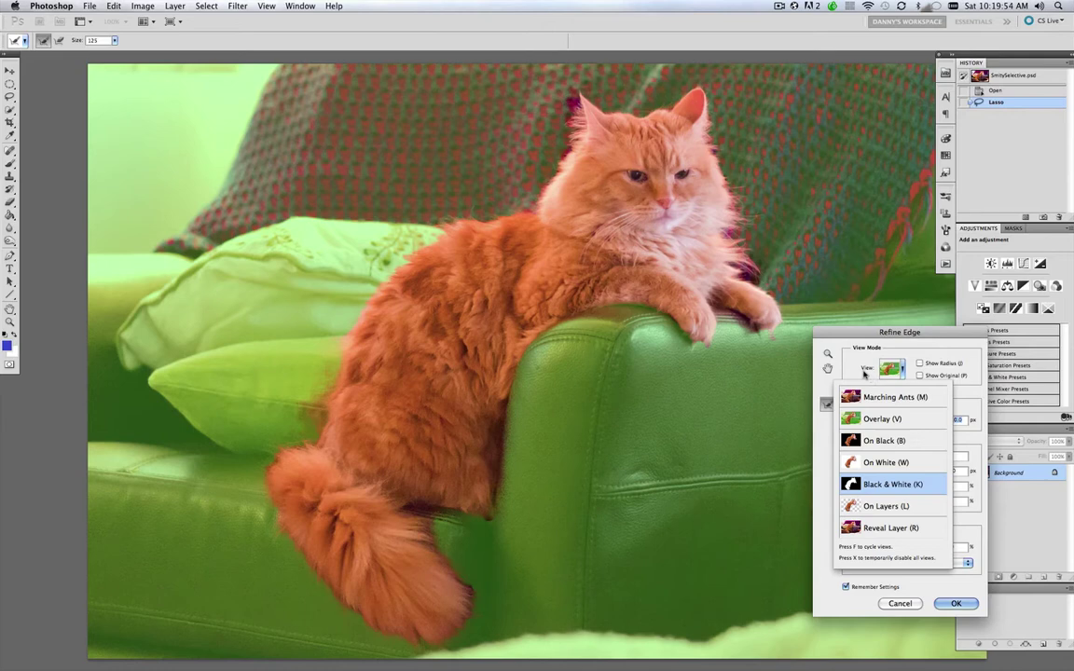
# Step: Enable Smart Radius, set Feather to 0.3 px, and output to New Layer with Layer Mask
pyautogui.click(865, 373)
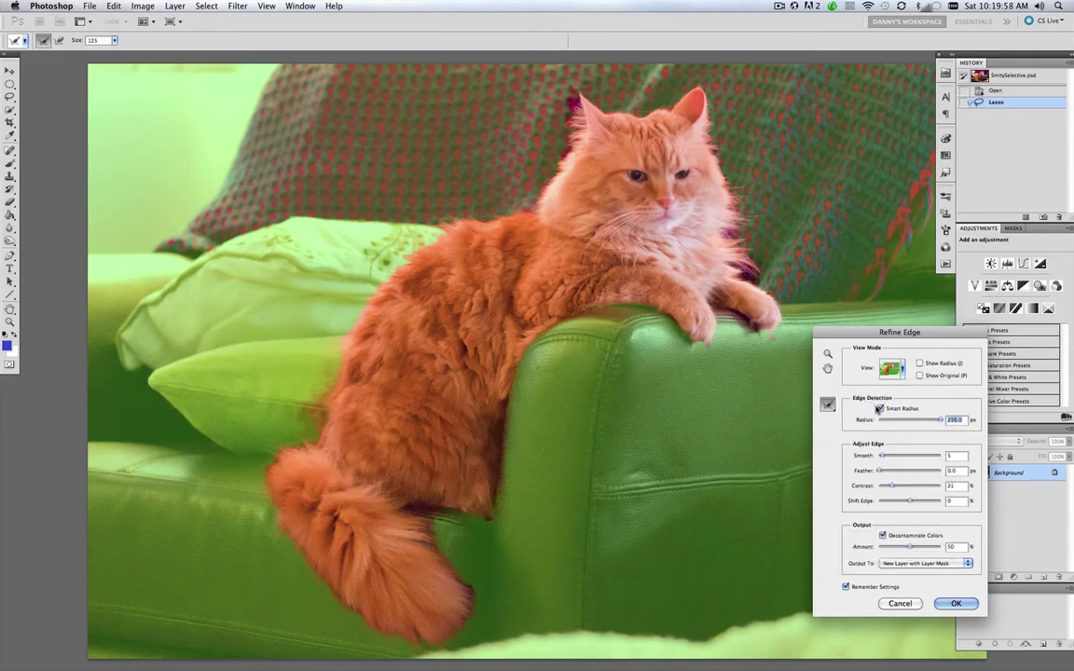
pyautogui.click(879, 409)
pyautogui.moveTo(878, 473); pyautogui.dragTo(879, 474)
pyautogui.click(967, 566)
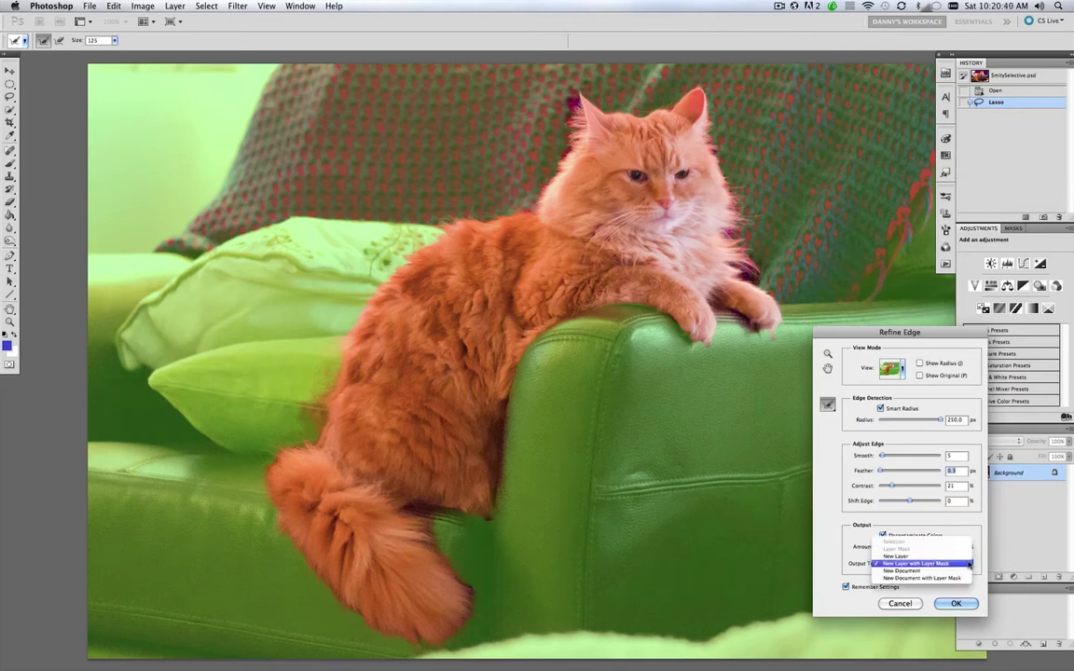
pyautogui.click(967, 564)
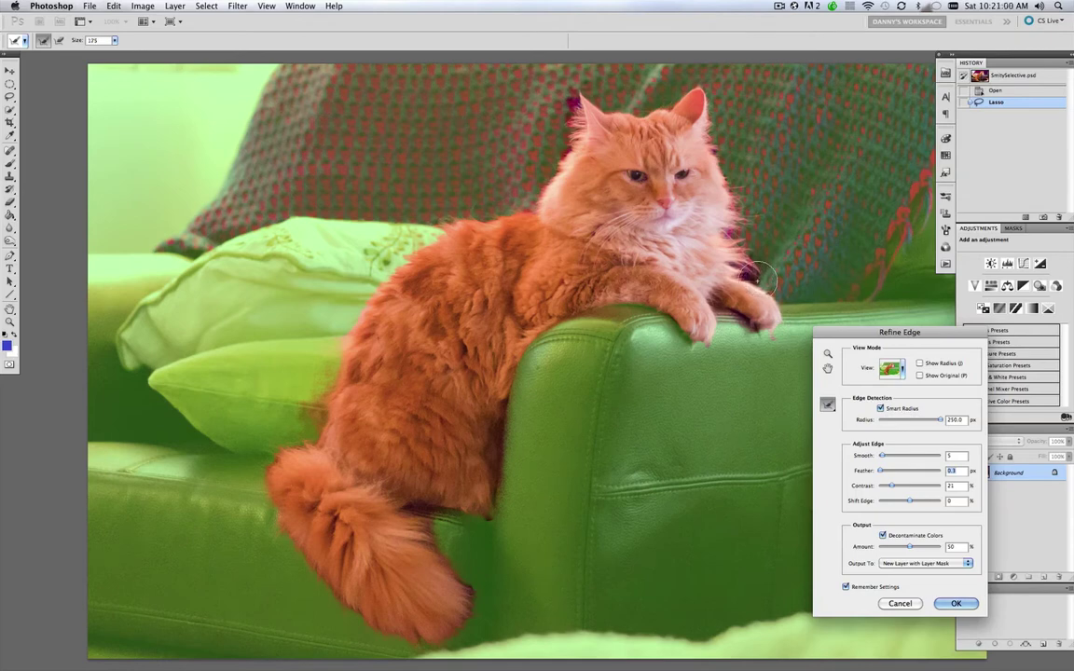
# Step: Paint the Refine Radius brush, enlarged to 150, along the cat's paw, head, tail and neck fur
pyautogui.moveTo(756, 283)
pyautogui.mouseDown()
pyautogui.moveTo(757, 269)
pyautogui.moveTo(748, 272)
pyautogui.moveTo(767, 265)
pyautogui.moveTo(750, 273)
pyautogui.mouseUp()
pyautogui.press(']')
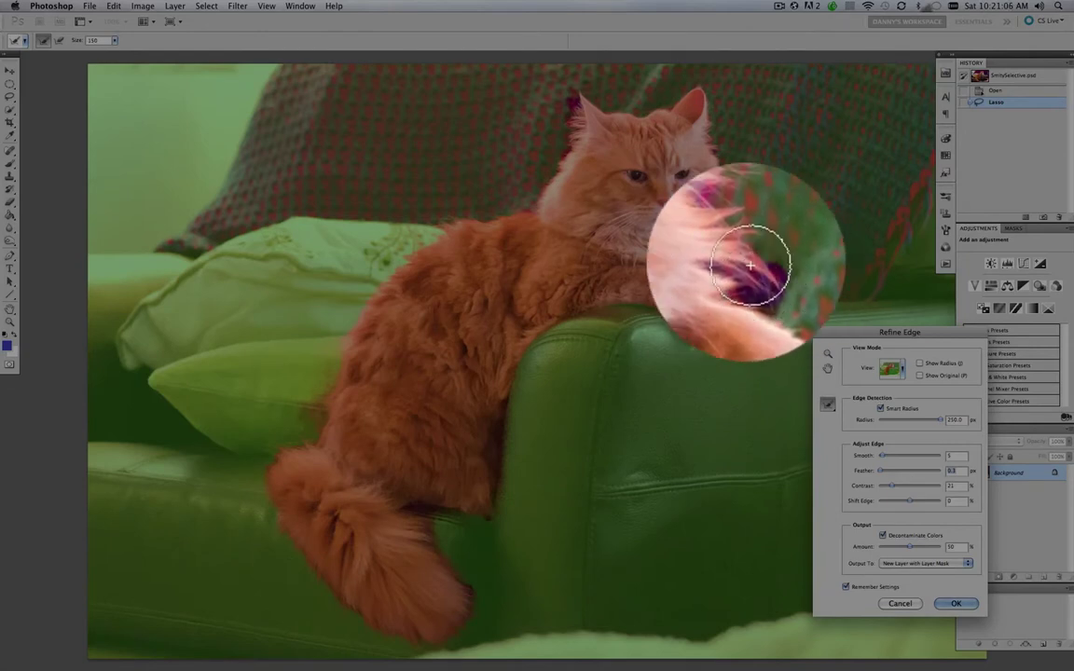
pyautogui.moveTo(751, 265)
pyautogui.mouseDown()
pyautogui.moveTo(756, 243)
pyautogui.moveTo(736, 229)
pyautogui.moveTo(726, 131)
pyautogui.moveTo(709, 103)
pyautogui.moveTo(573, 98)
pyautogui.moveTo(550, 172)
pyautogui.moveTo(483, 220)
pyautogui.mouseUp()
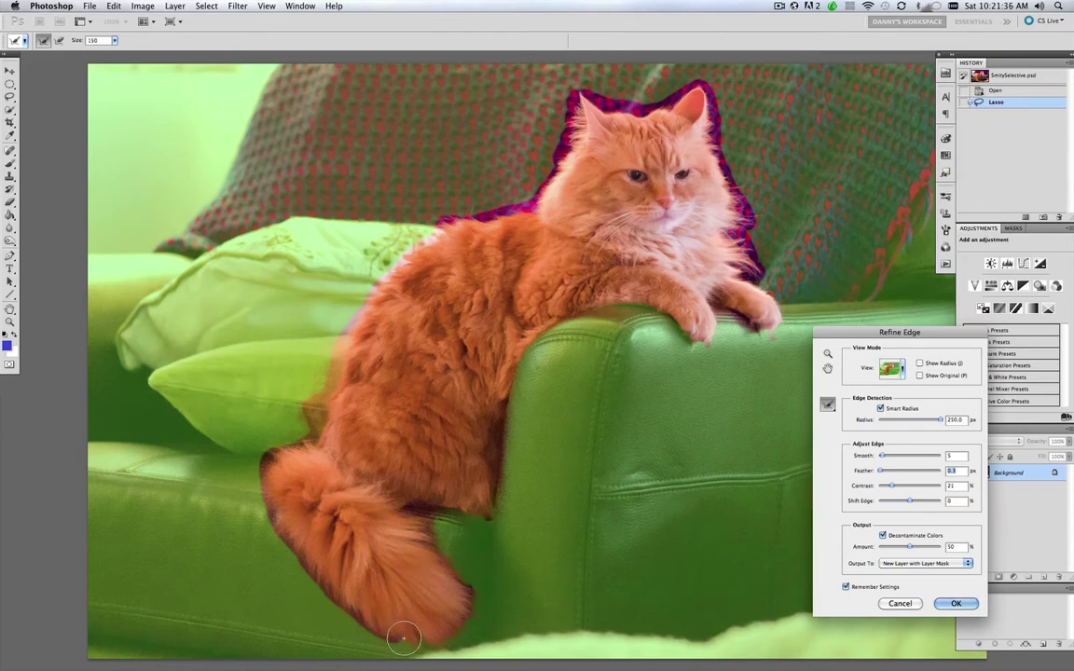
pyautogui.moveTo(466, 620)
pyautogui.mouseDown()
pyautogui.moveTo(411, 509)
pyautogui.moveTo(485, 515)
pyautogui.moveTo(500, 422)
pyautogui.moveTo(532, 341)
pyautogui.moveTo(611, 305)
pyautogui.moveTo(652, 310)
pyautogui.moveTo(703, 343)
pyautogui.moveTo(719, 305)
pyautogui.moveTo(768, 338)
pyautogui.moveTo(787, 311)
pyautogui.moveTo(760, 281)
pyautogui.mouseUp()
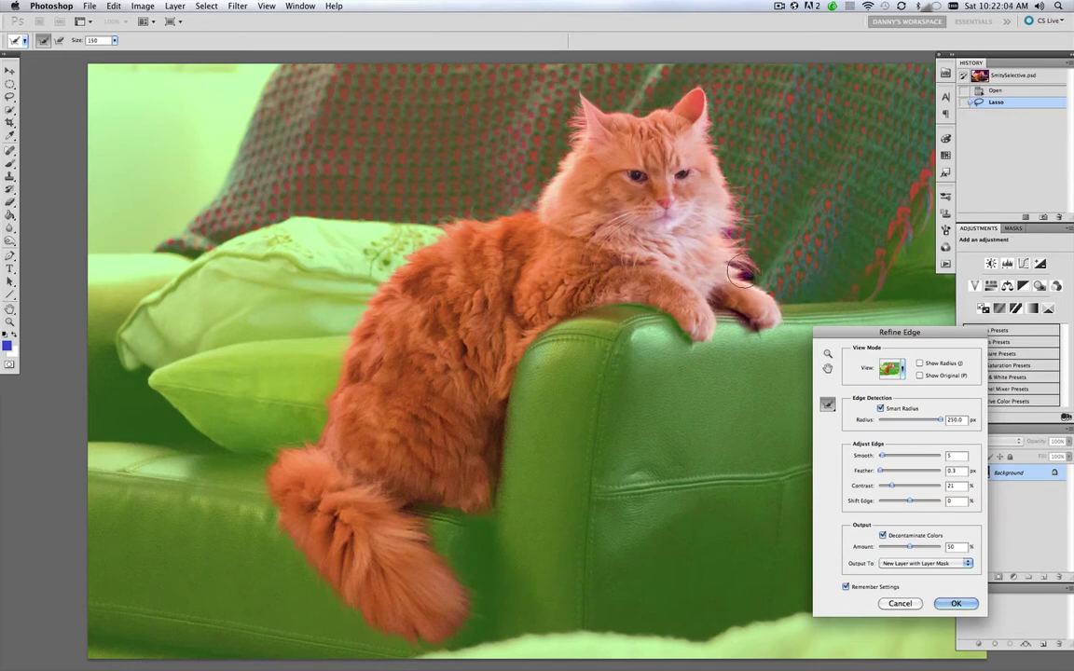
pyautogui.moveTo(739, 268)
pyautogui.mouseDown()
pyautogui.moveTo(732, 233)
pyautogui.moveTo(723, 245)
pyautogui.mouseUp()
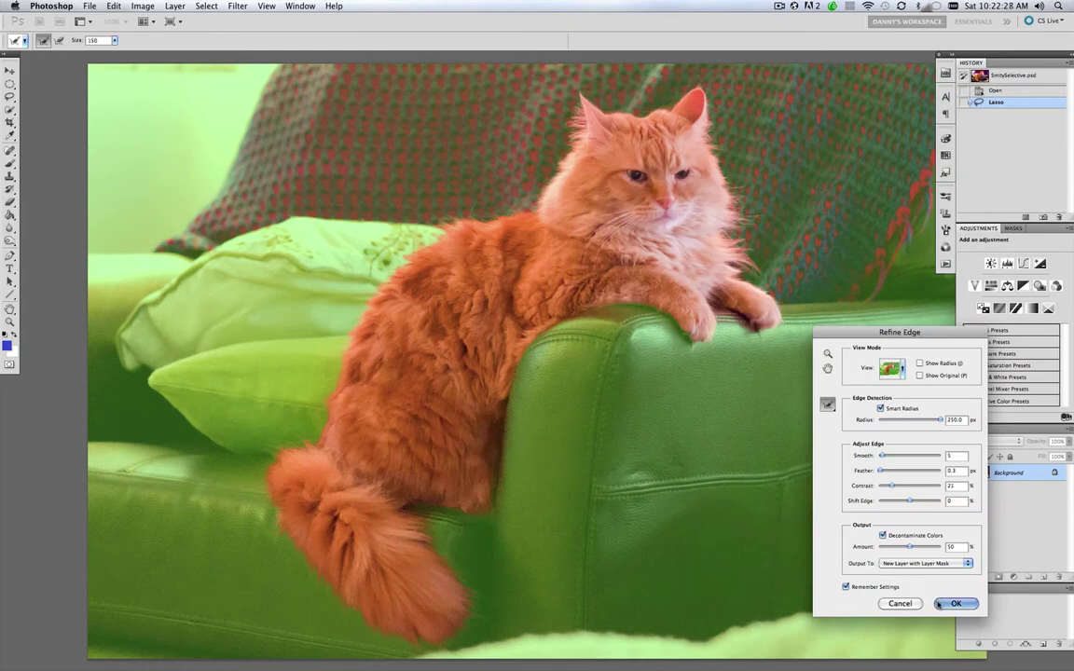
# Step: Apply Refine Edge to create the masked cat layer, then view its mask alone
pyautogui.click(941, 604)
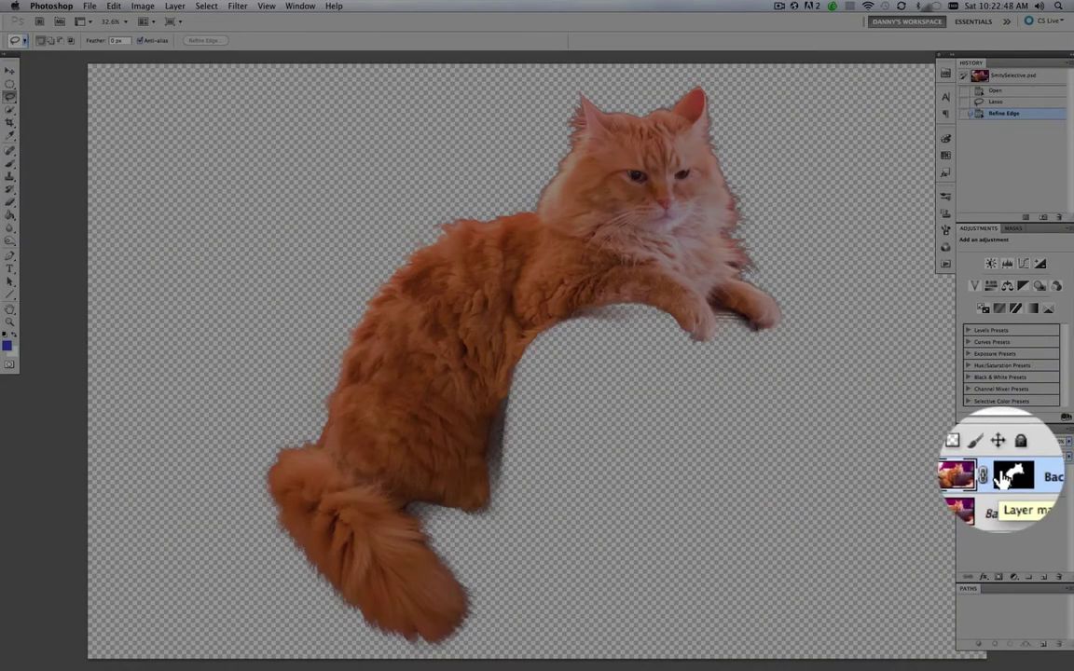
pyautogui.keyDown('alt'); pyautogui.click(1004, 478); pyautogui.keyUp('alt')
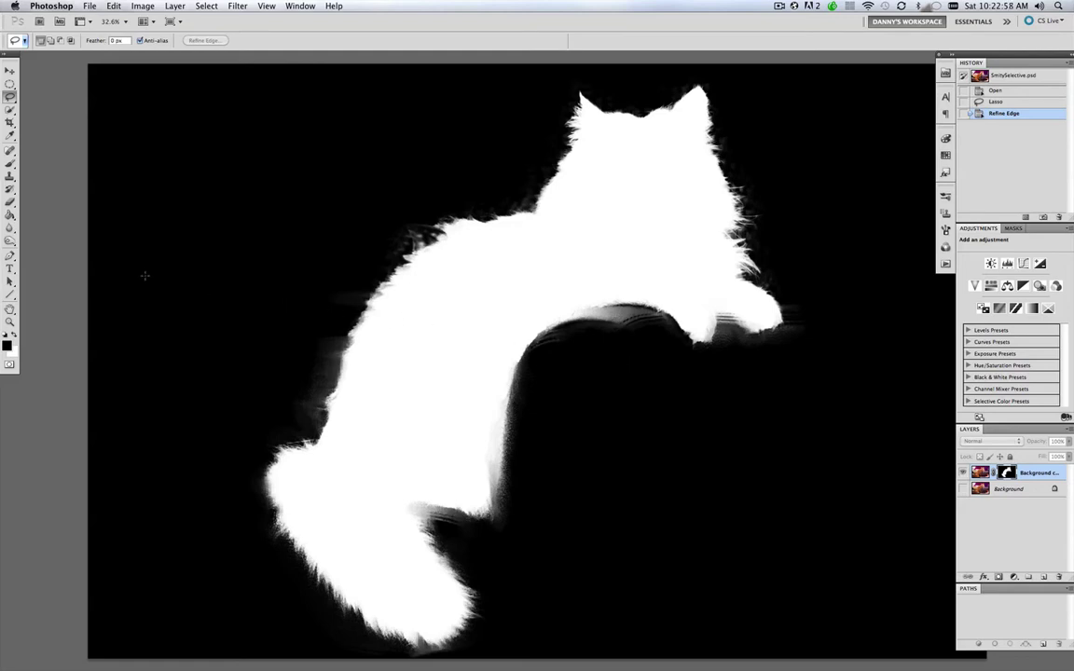
# Step: Switch to the Brush tool and exit mask-only view to show the cut-out cat
pyautogui.press('b')
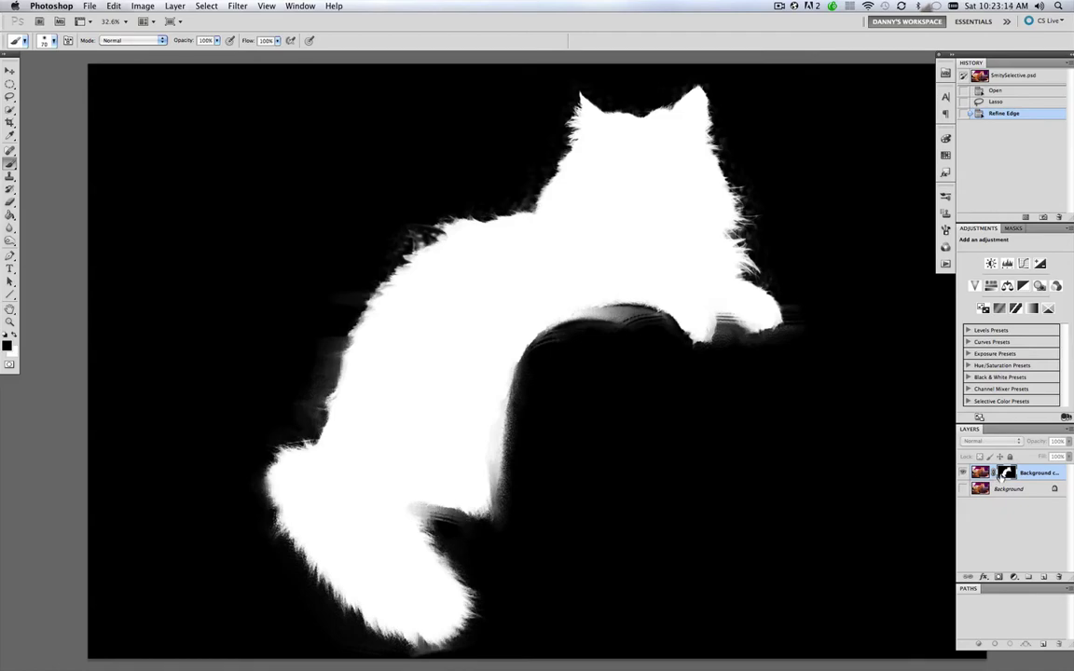
pyautogui.keyDown('alt'); pyautogui.click(1006, 473); pyautogui.keyUp('alt')
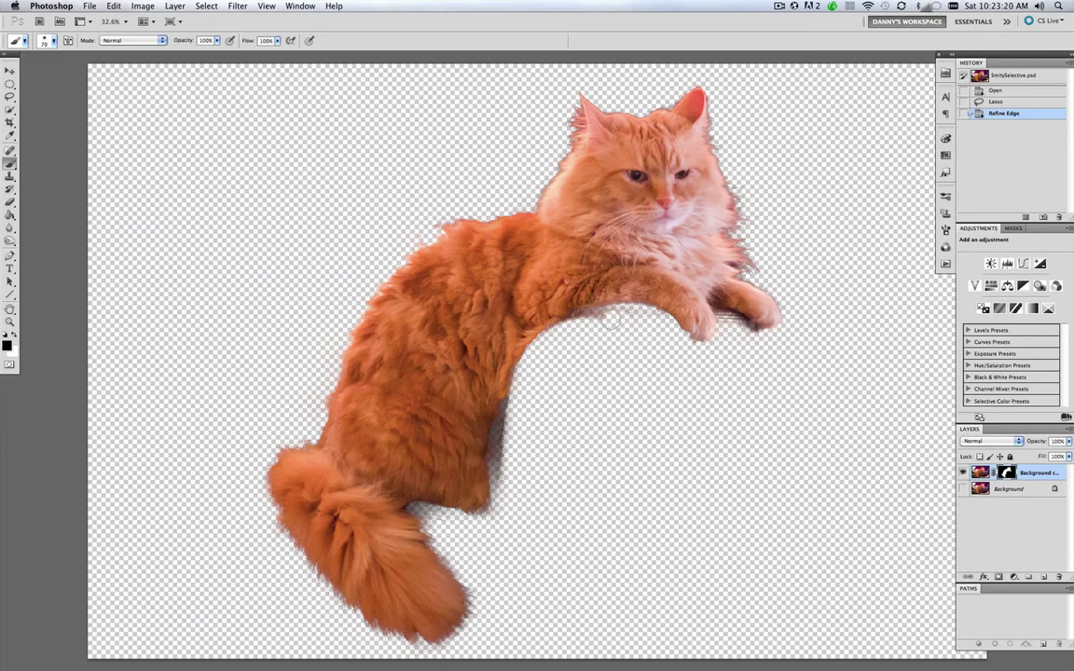
# Step: Brush on the layer mask to remove fringe near the paw and shadow strips along the belly
pyautogui.moveTo(608, 322); pyautogui.dragTo(653, 319)
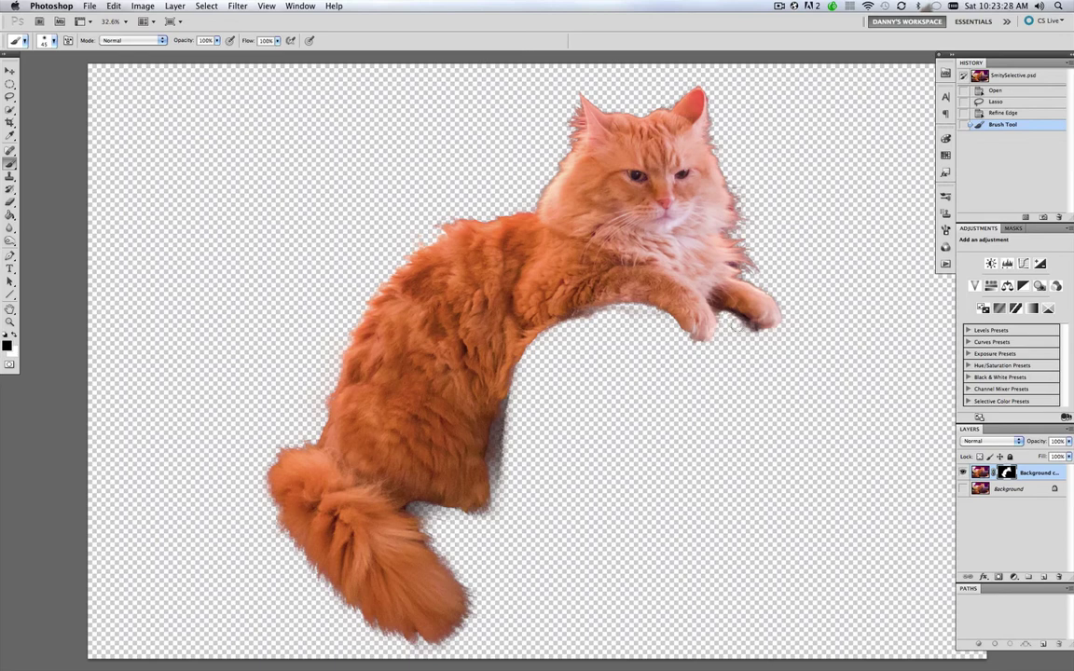
pyautogui.moveTo(735, 325); pyautogui.dragTo(728, 322)
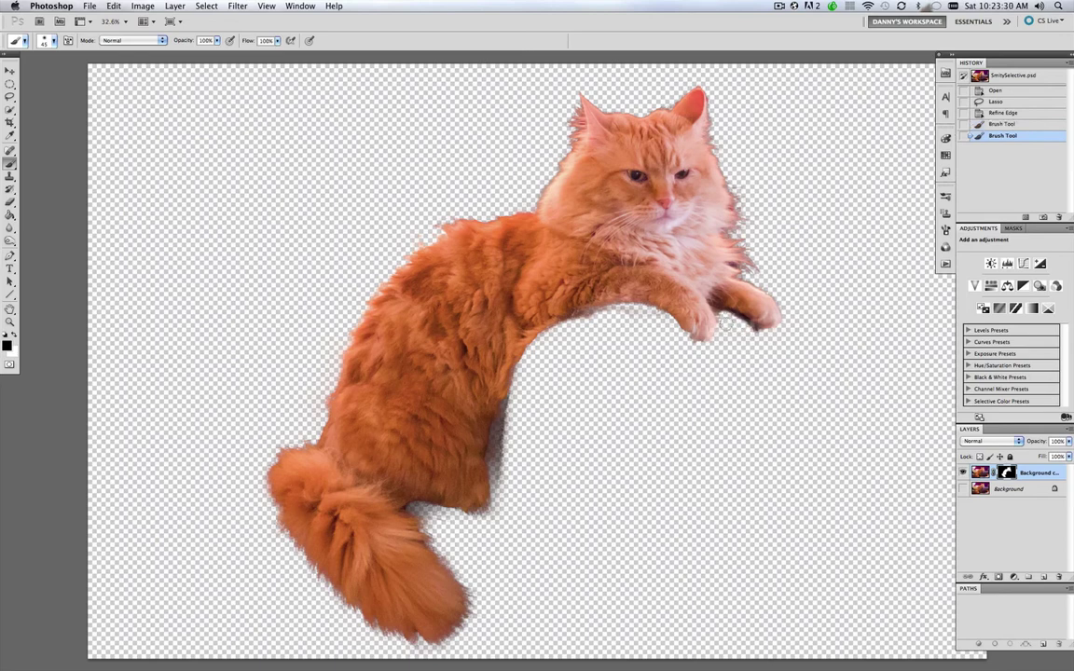
pyautogui.moveTo(615, 317); pyautogui.dragTo(552, 364)
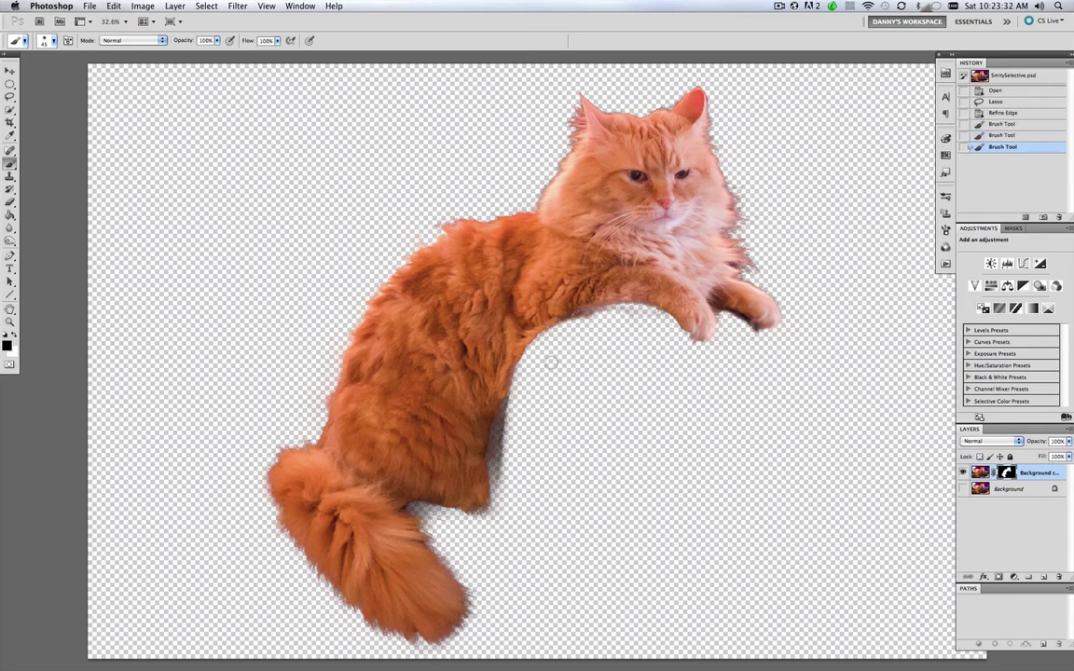
pyautogui.moveTo(459, 365); pyautogui.dragTo(450, 416)
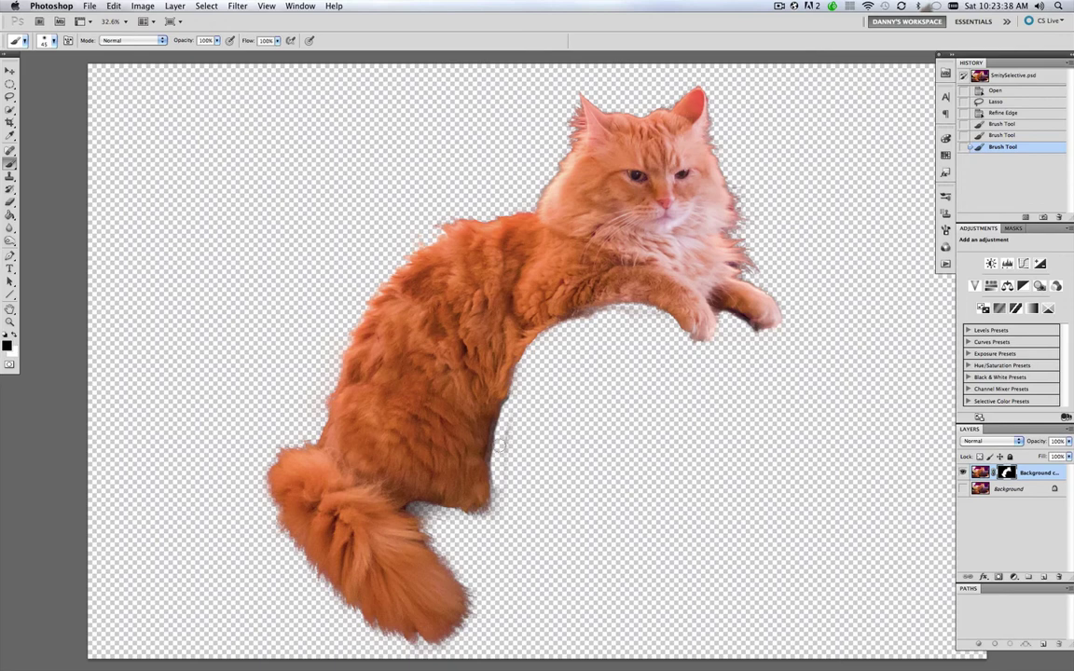
pyautogui.moveTo(453, 394); pyautogui.dragTo(450, 436)
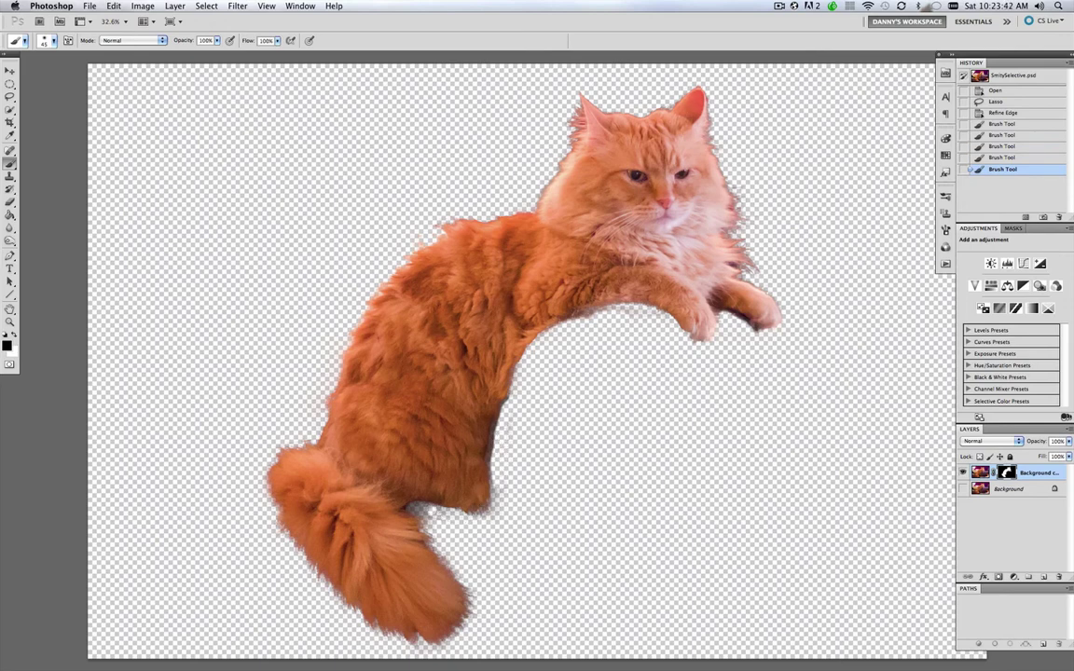
pyautogui.moveTo(382, 463); pyautogui.dragTo(411, 471)
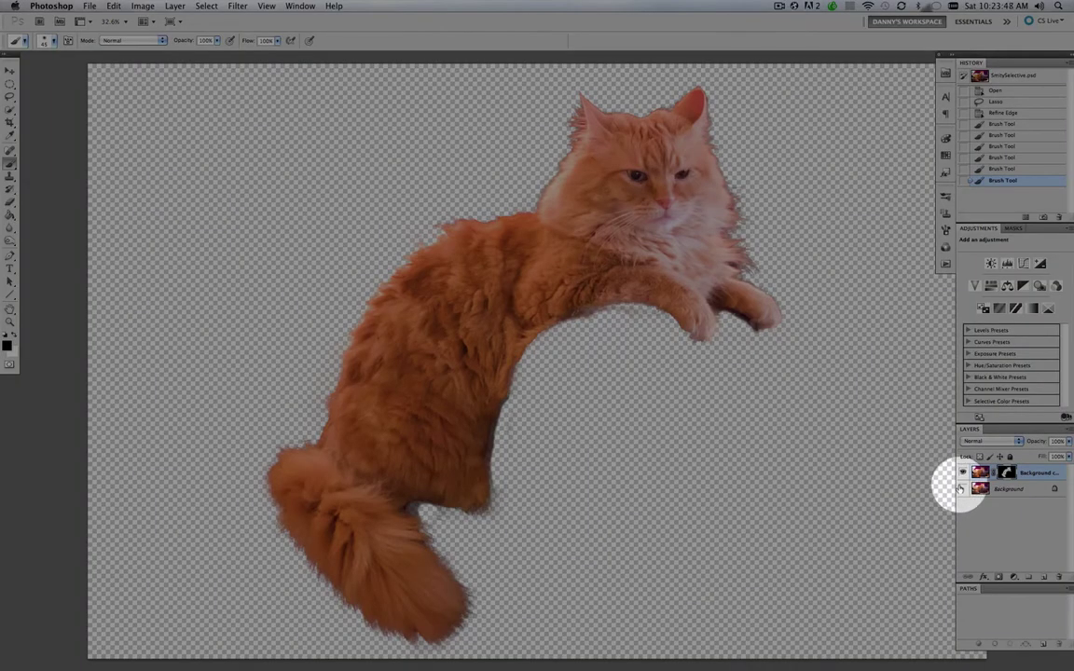
# Step: Show the Background layer, load the cat's mask as a selection, and invert it
pyautogui.click(963, 489)
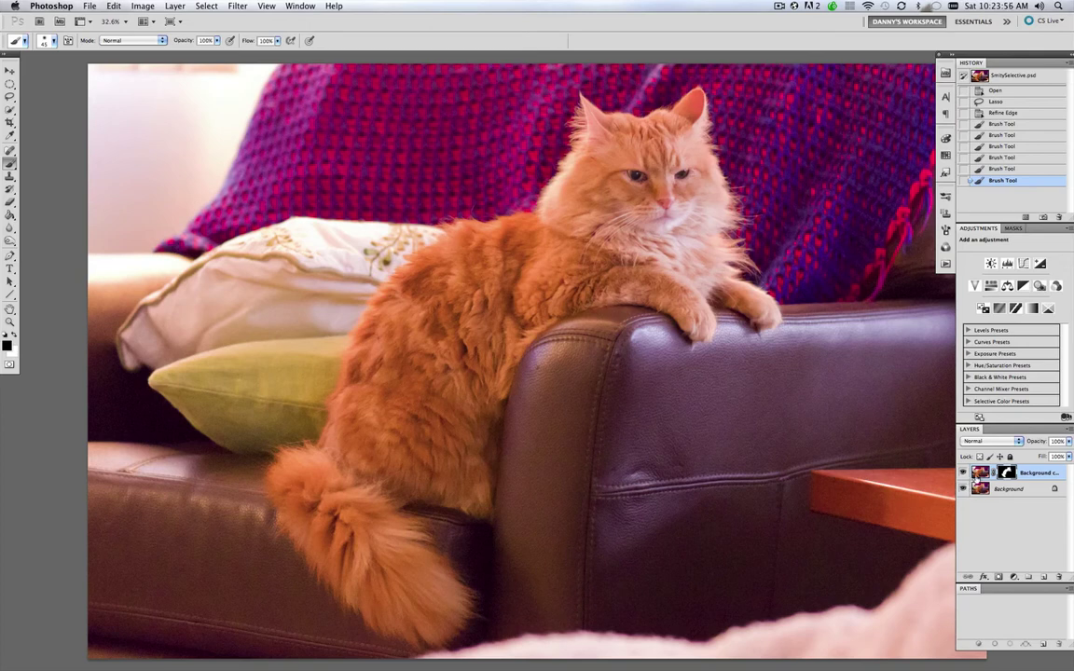
pyautogui.rightClick(1006, 473)
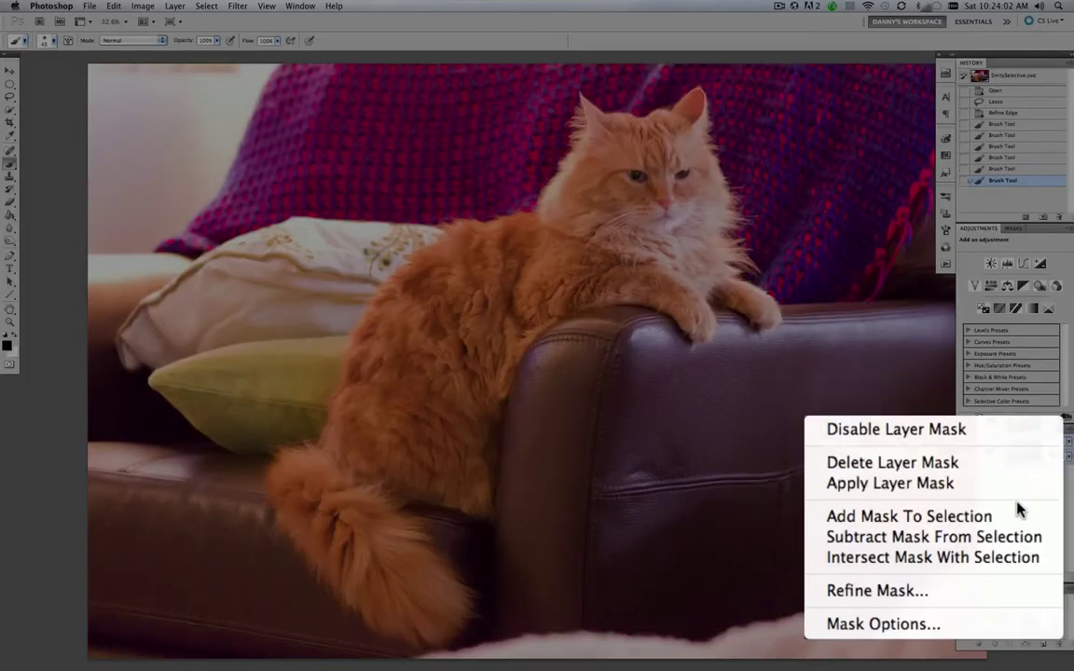
pyautogui.click(969, 515)
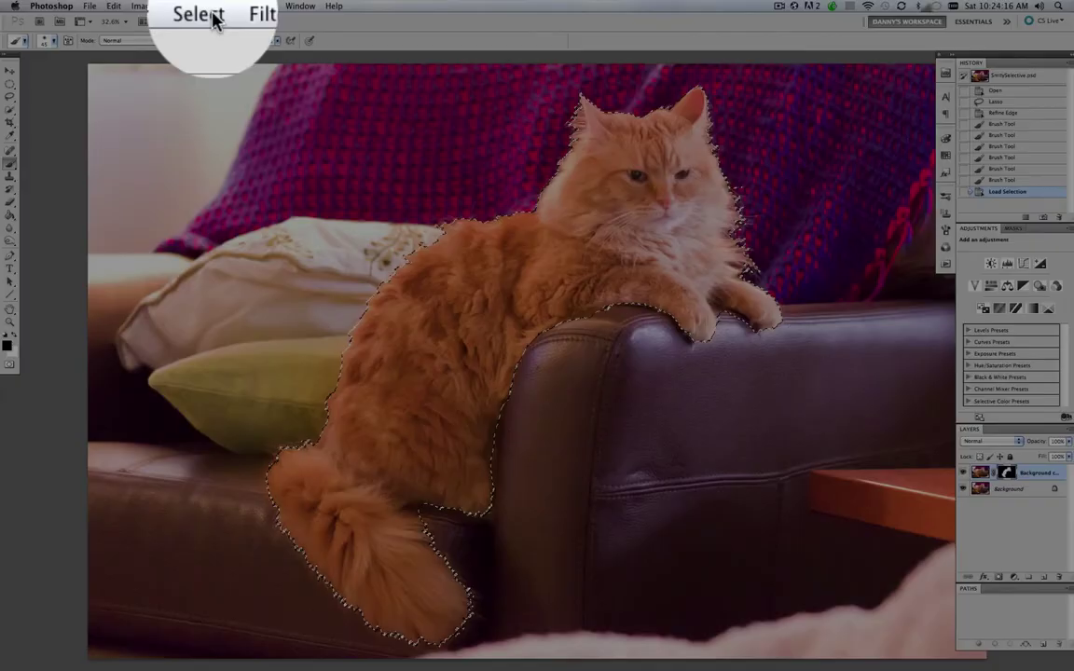
pyautogui.click(207, 7)
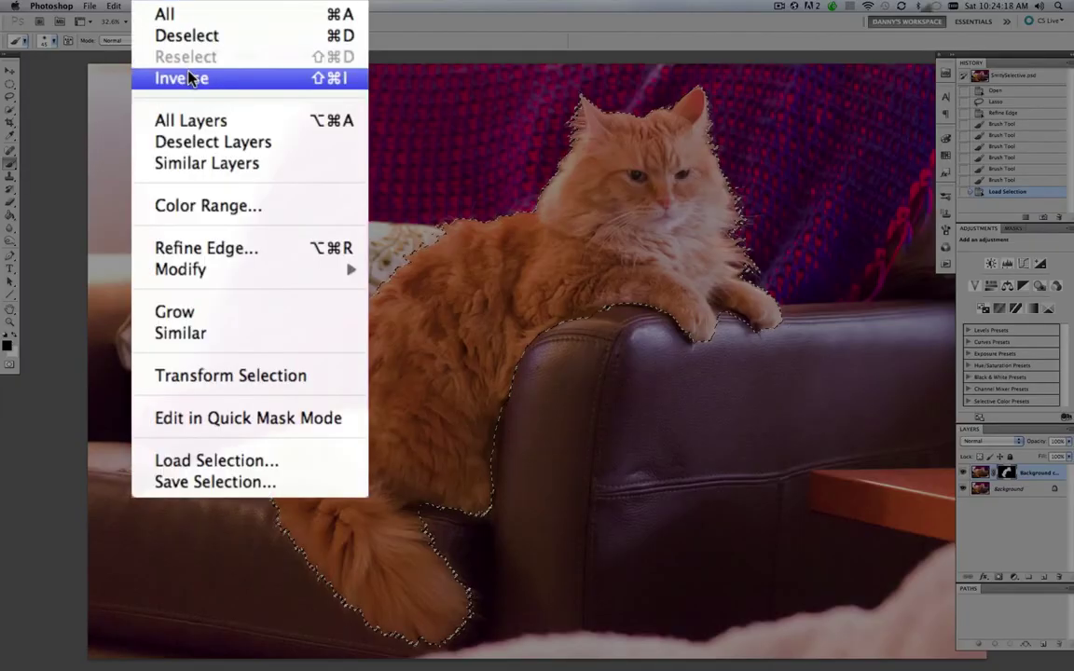
pyautogui.click(189, 79)
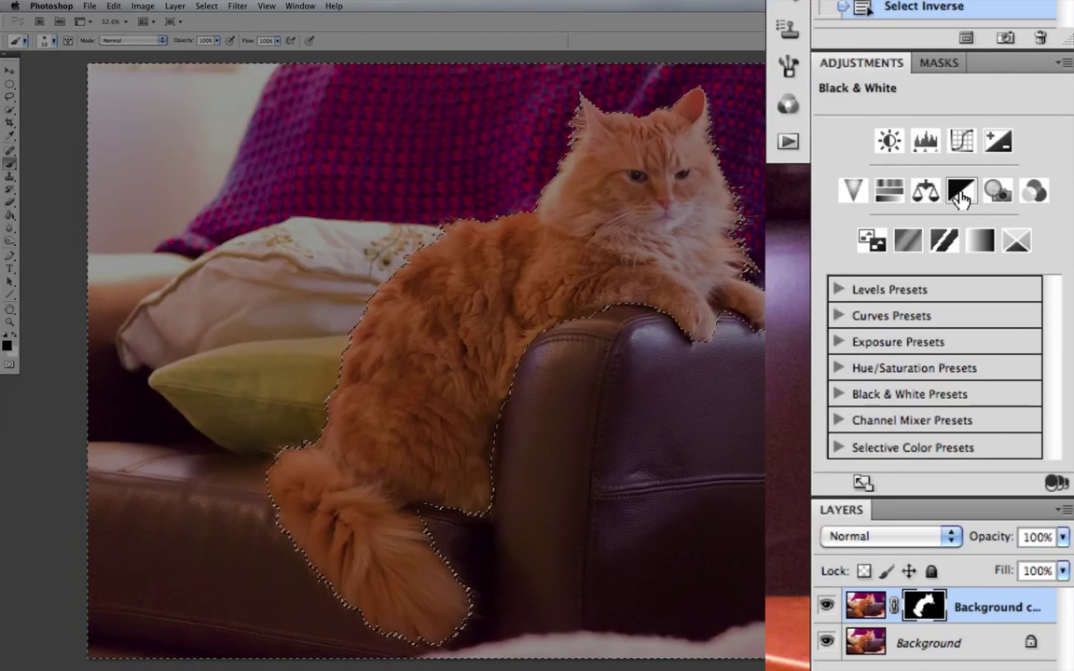
# Step: Add a Black & White adjustment layer masked to the inverted background selection
pyautogui.click(961, 193)
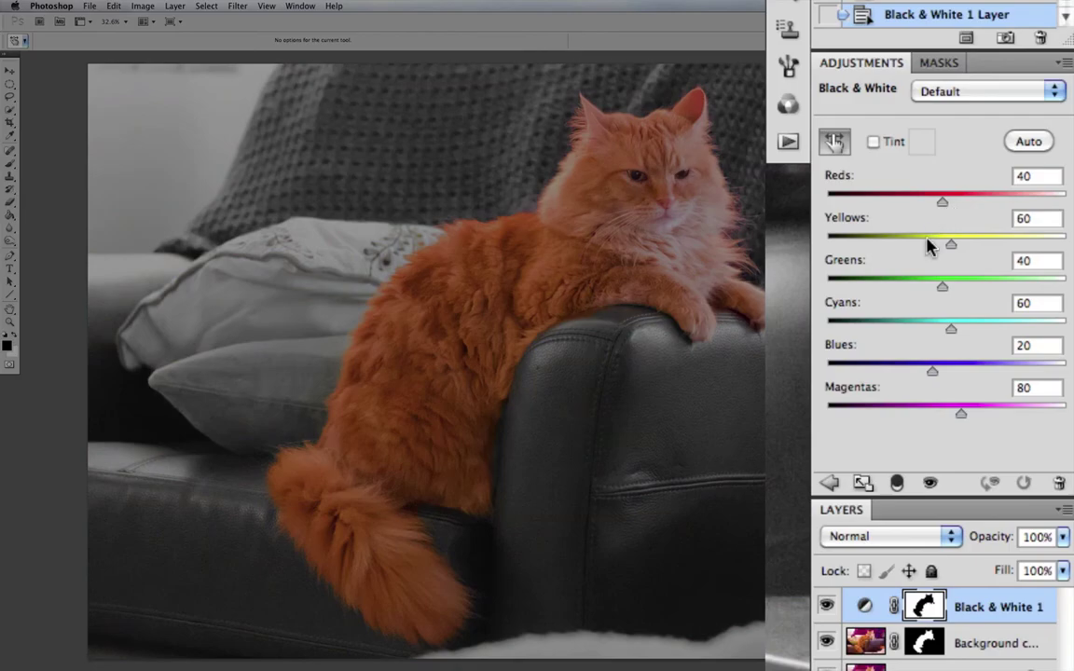